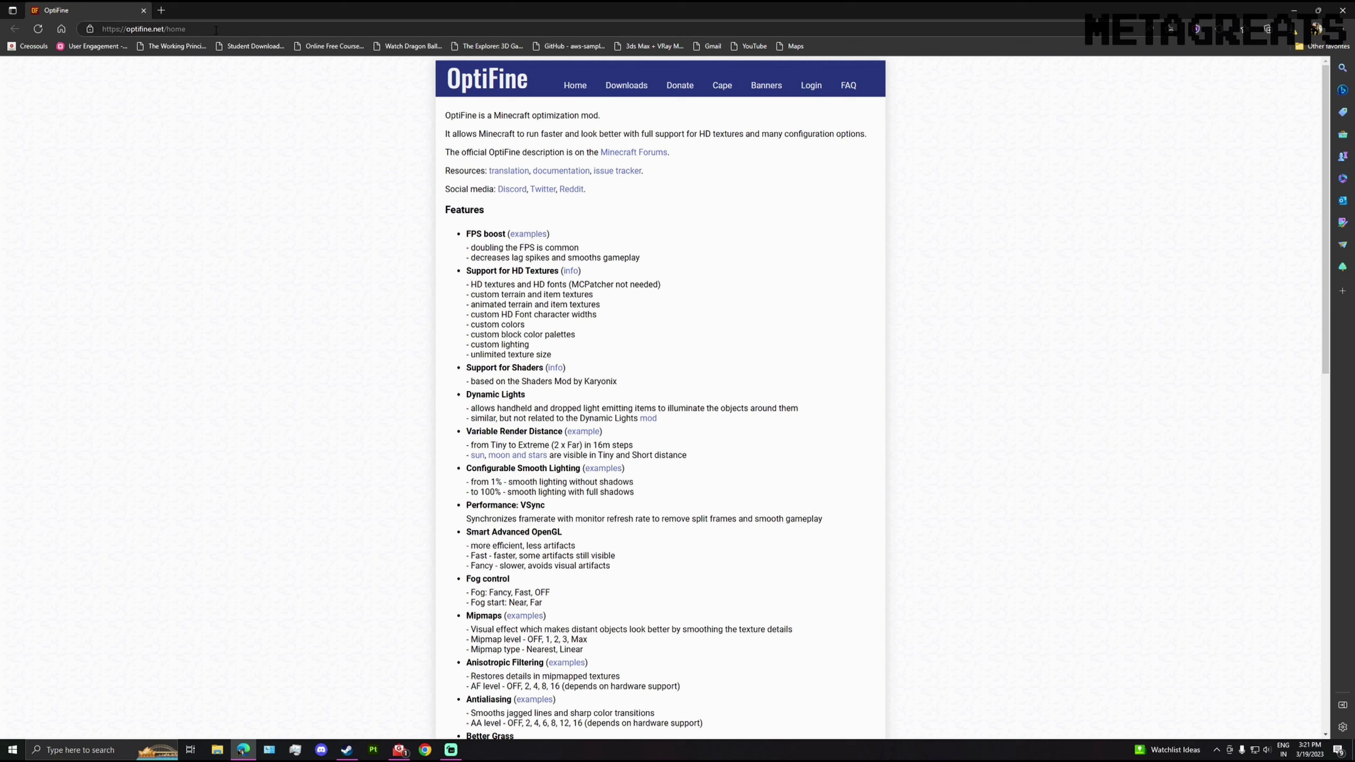
Go to optifine.net in the browser
click(215, 29)
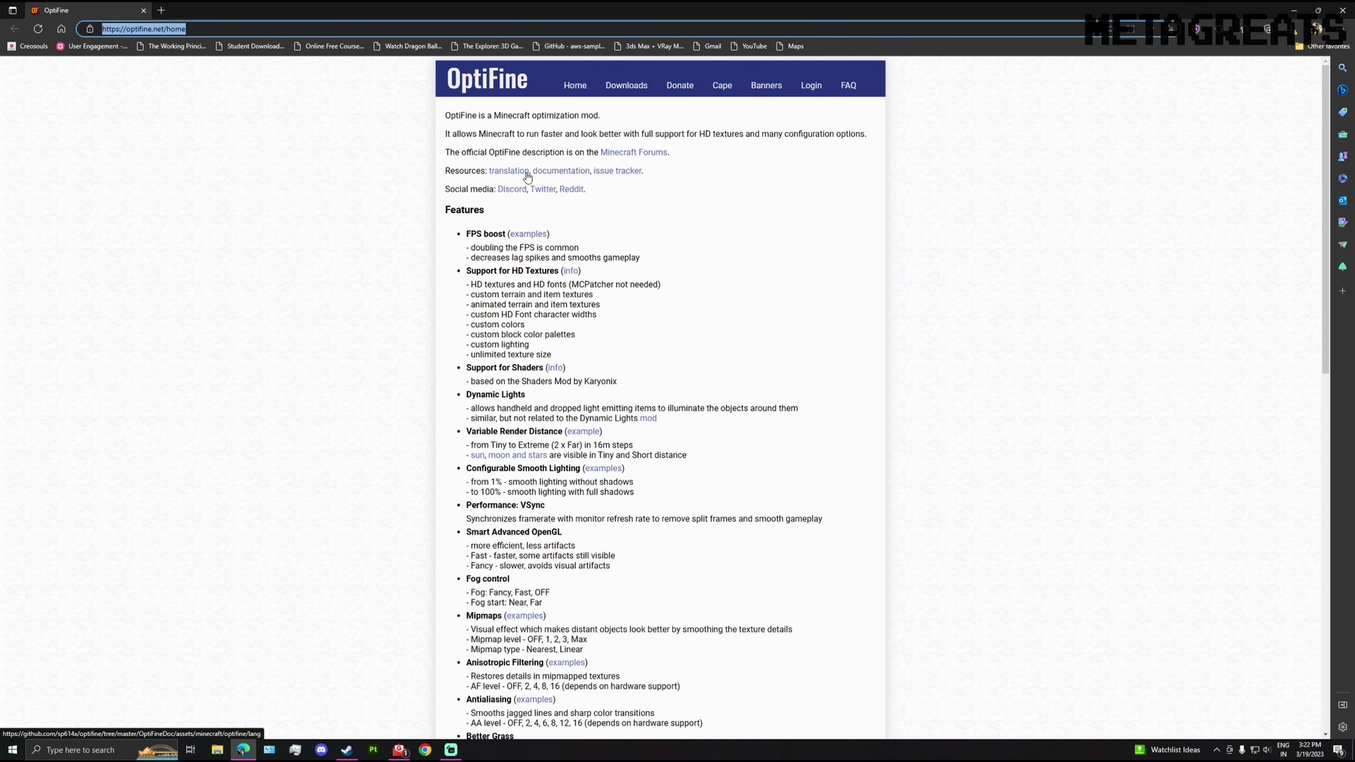
Find OptiFine HD U I3 pre1 under Minecraft 1.19.4 preview versions and choose Download
click(627, 89)
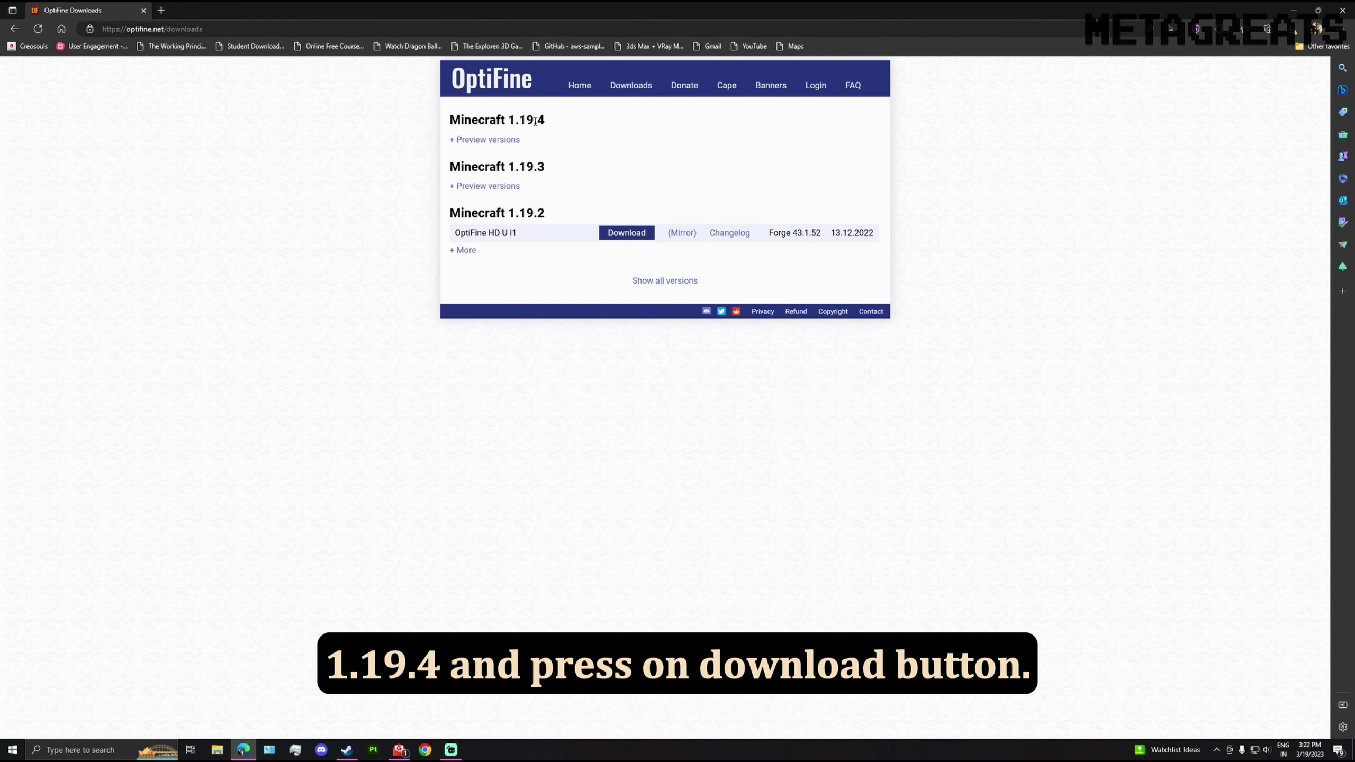
click(474, 142)
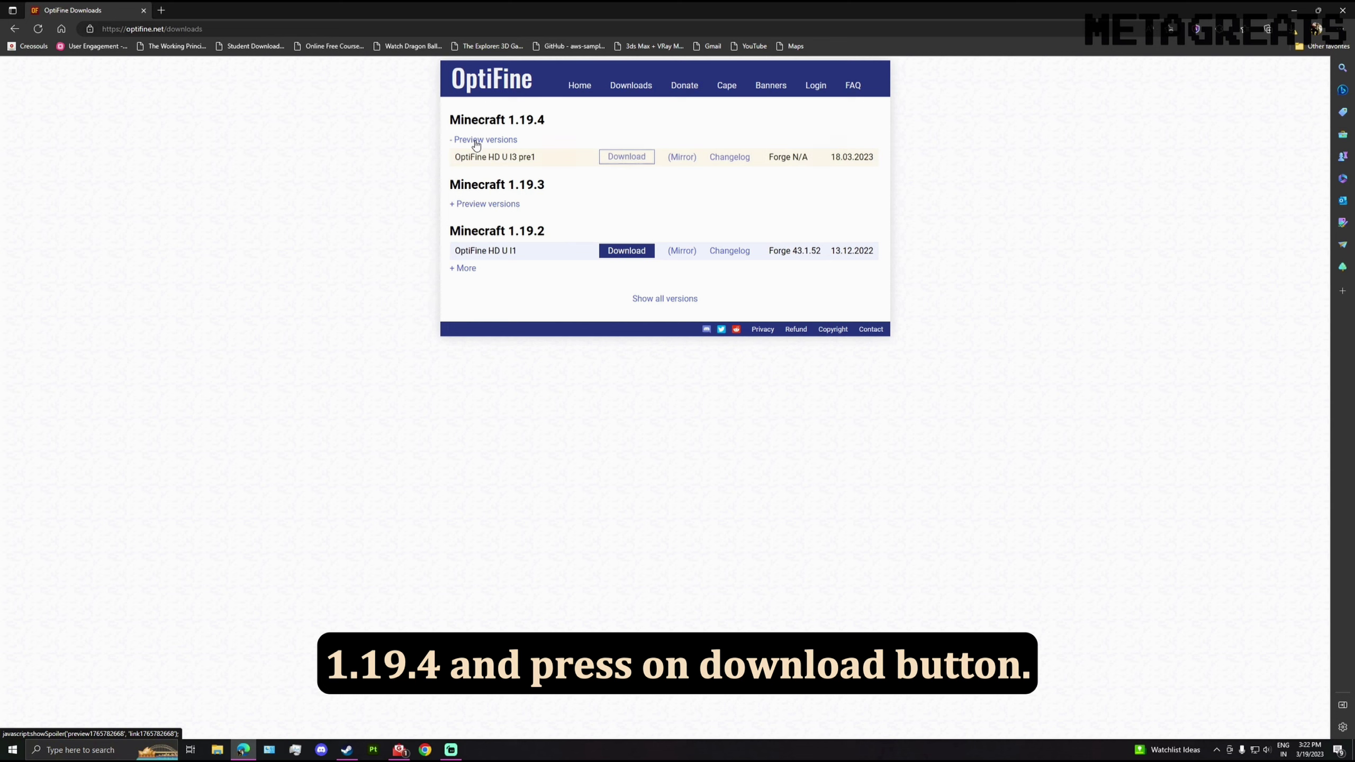
click(637, 161)
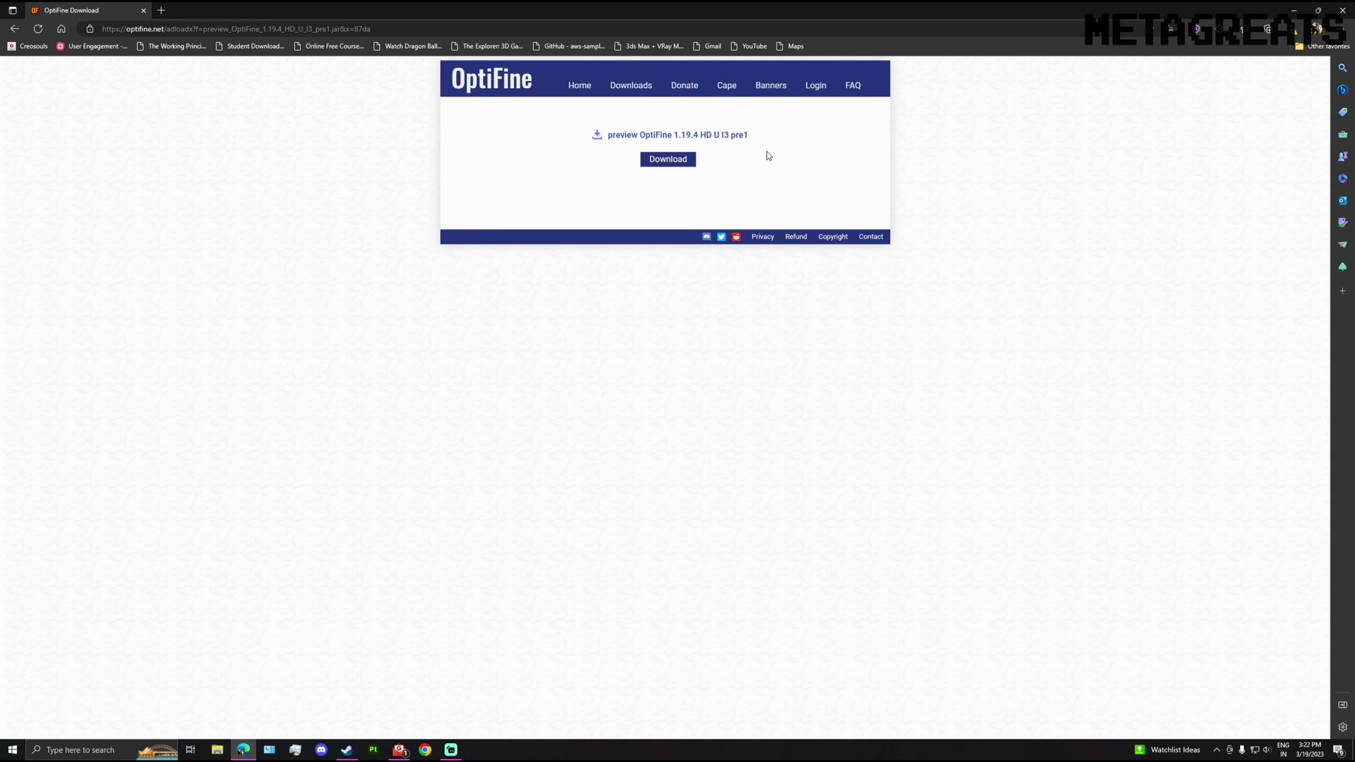
Download the OptiFine HD U I3 pre1 installer and install it into the Minecraft folder
click(685, 163)
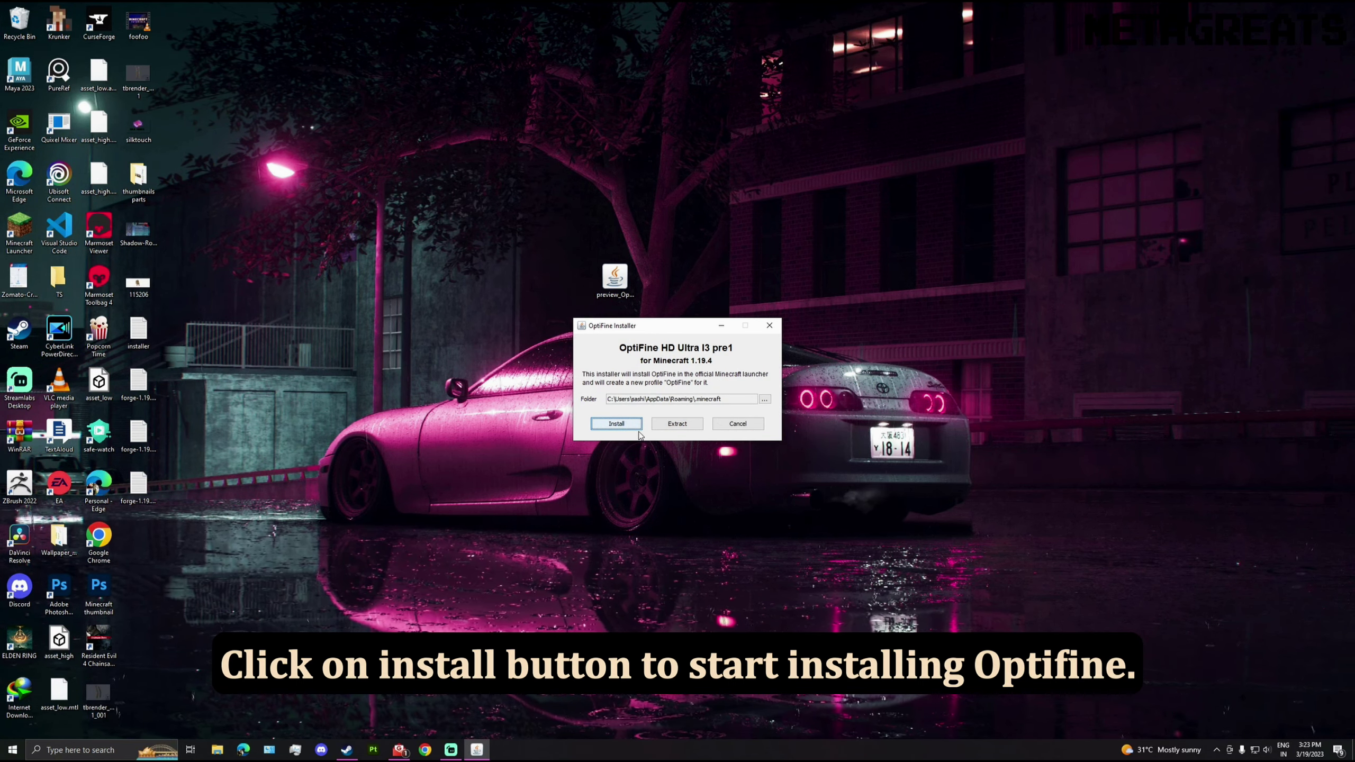
click(630, 425)
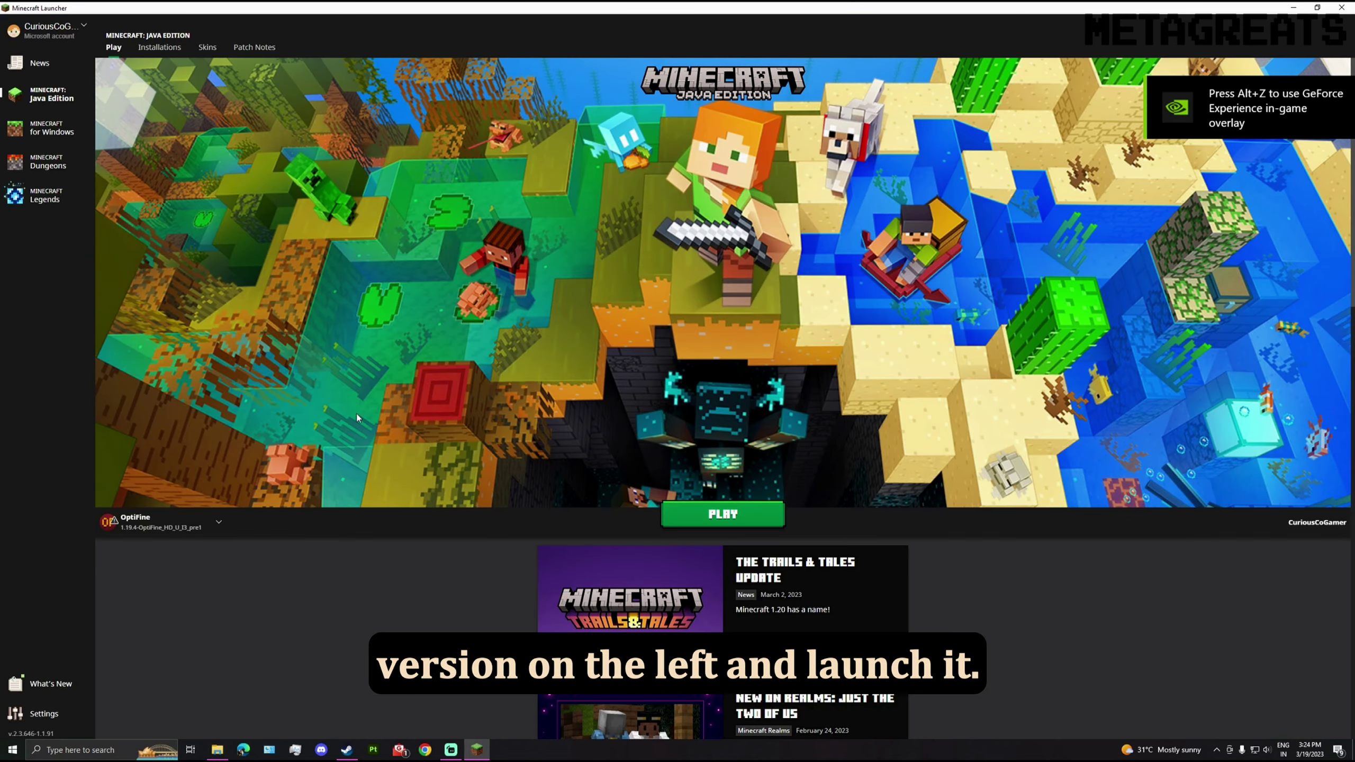
Select the OptiFine profile, press Play, and accept the modified-installation warning
click(206, 518)
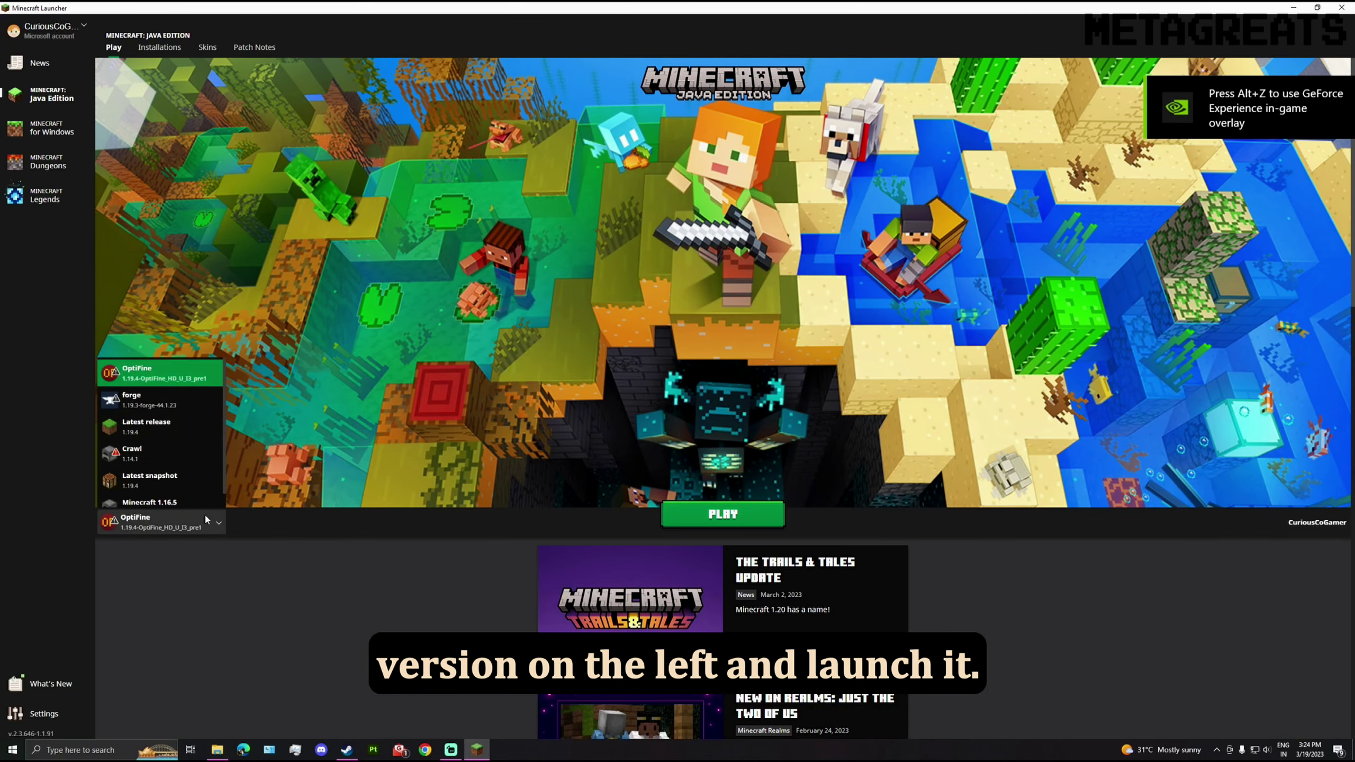
click(177, 373)
click(723, 514)
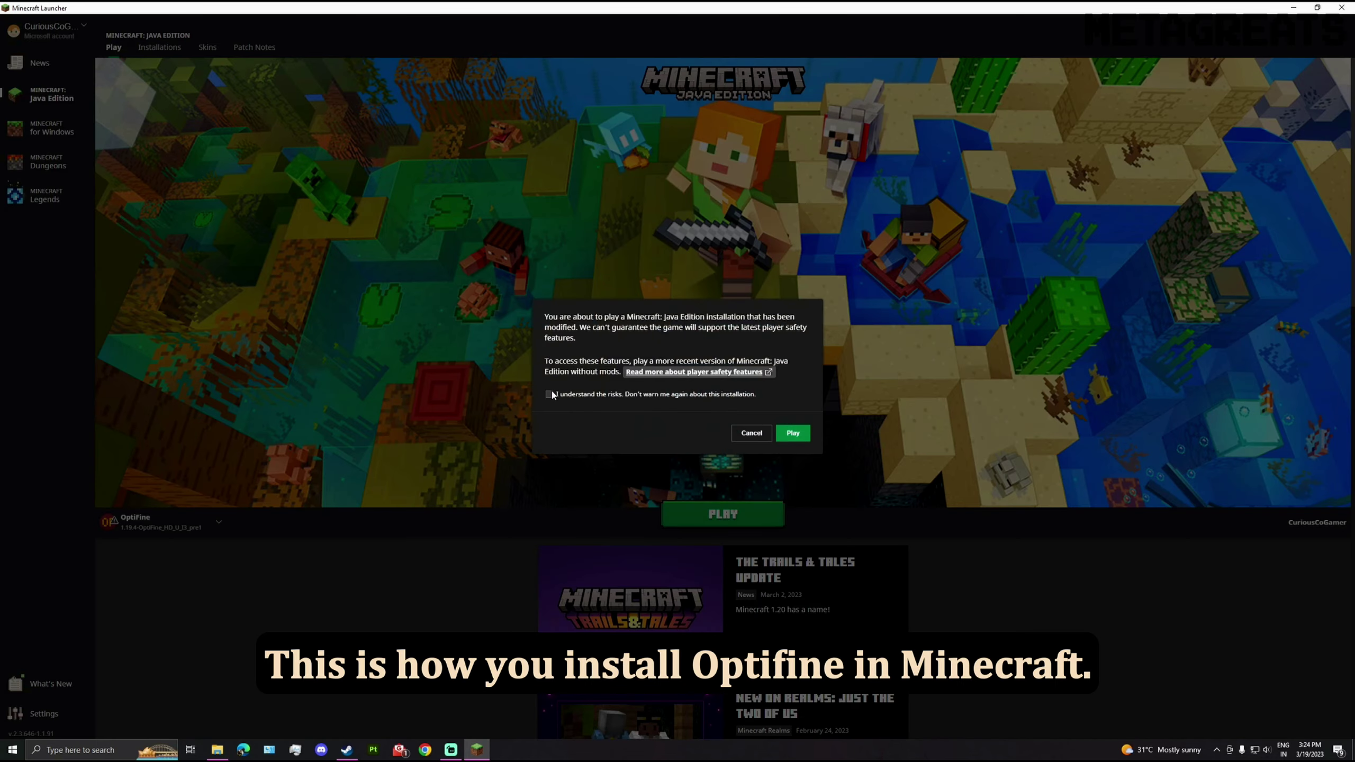
click(795, 434)
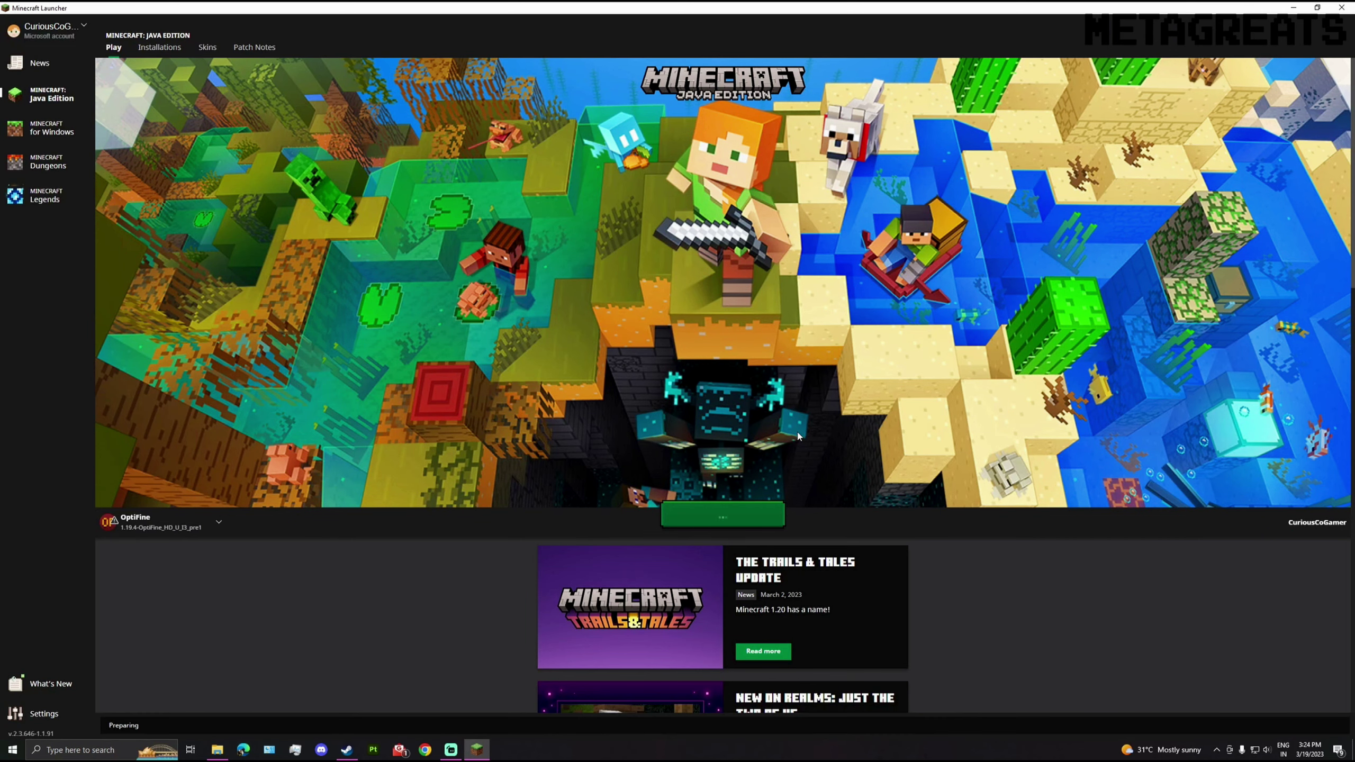